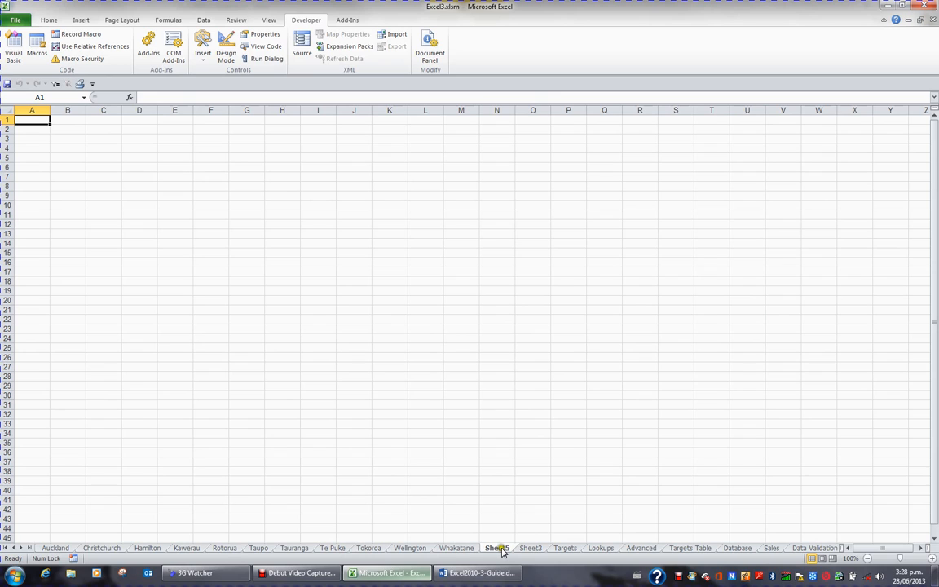
- Rename the Sheet5 worksheet as Macros
drag(503, 552, 518, 547)
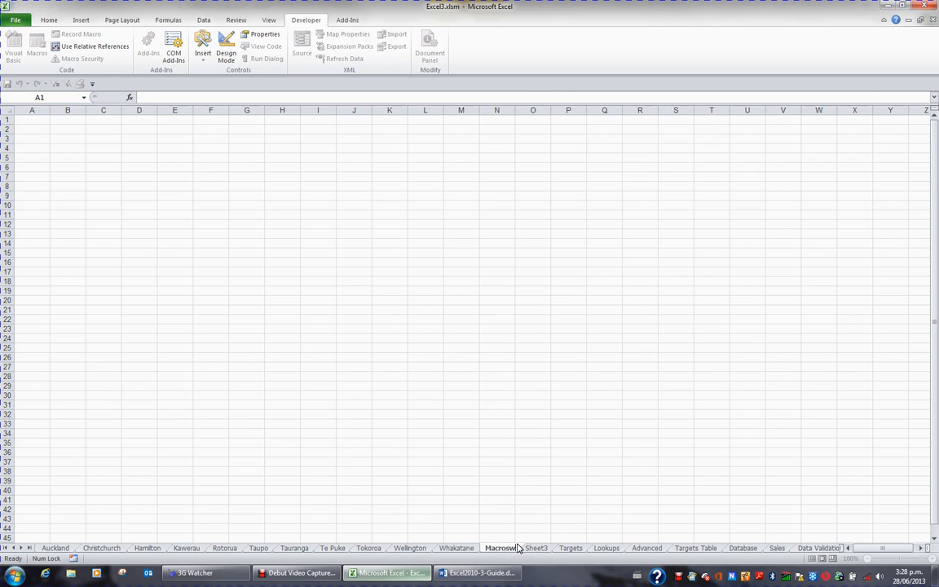
key(BackSpace)
key(Return)
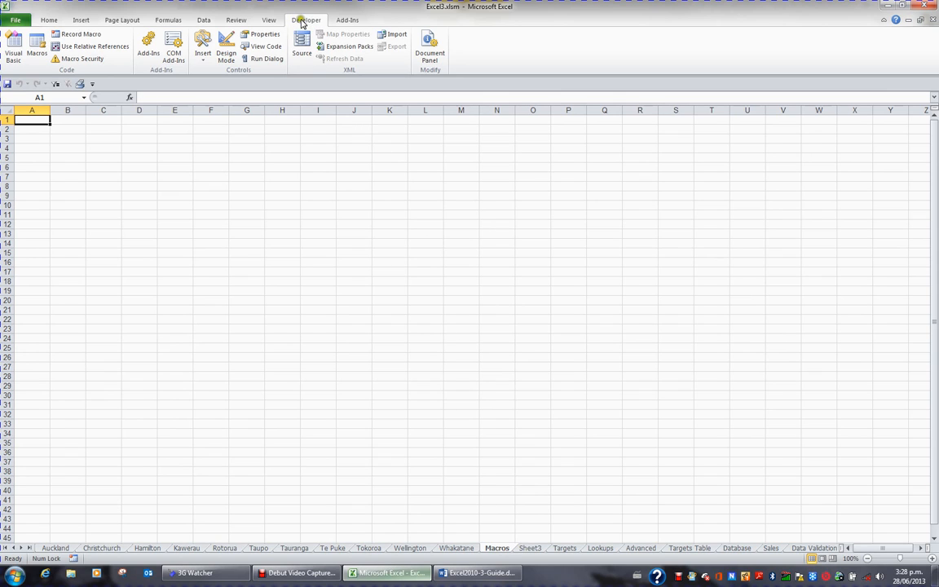
- Set up a new macro recording named Address with the shortcut Ctrl+Shift+A, stored in This Workbook
click(88, 35)
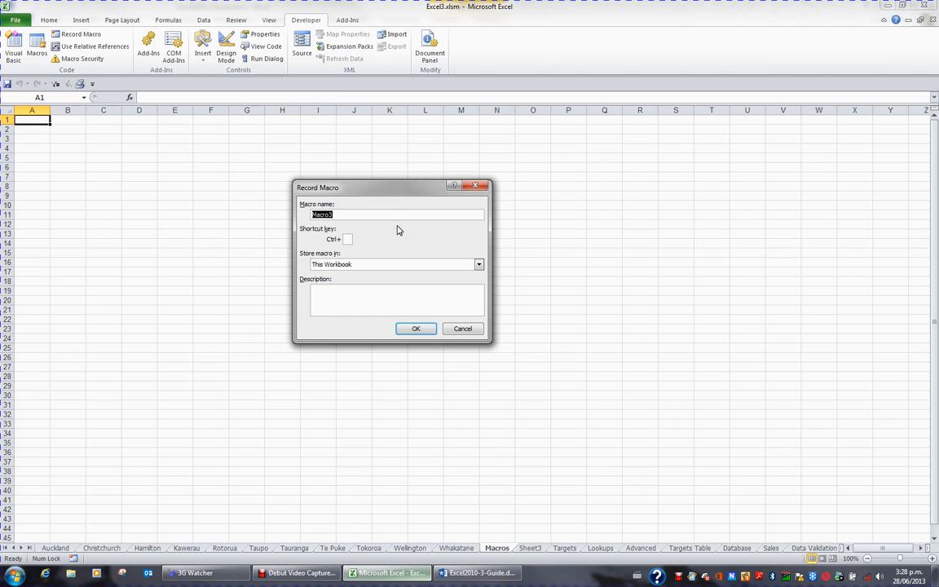
text(Address)
click(330, 242)
click(346, 239)
text(A)
click(479, 265)
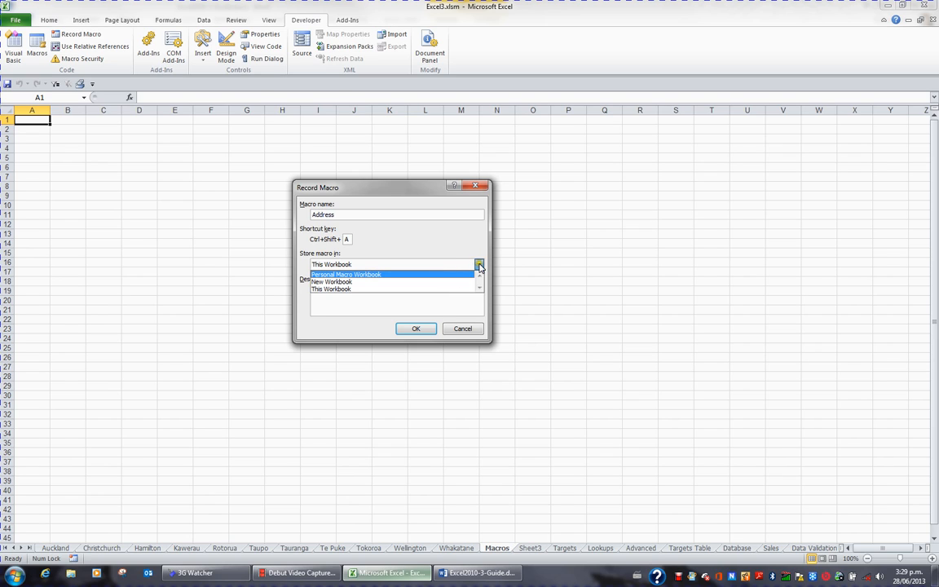
click(479, 265)
click(403, 290)
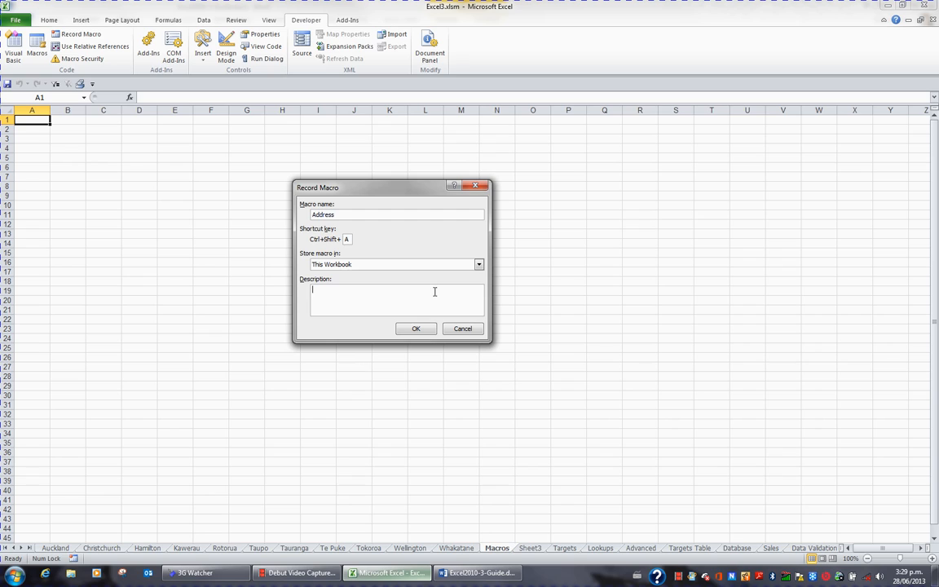
- Describe the macro as "This macro inserts the company address", add the author's name and June 2013, and start recording
text(This macro inserts the company address Written)
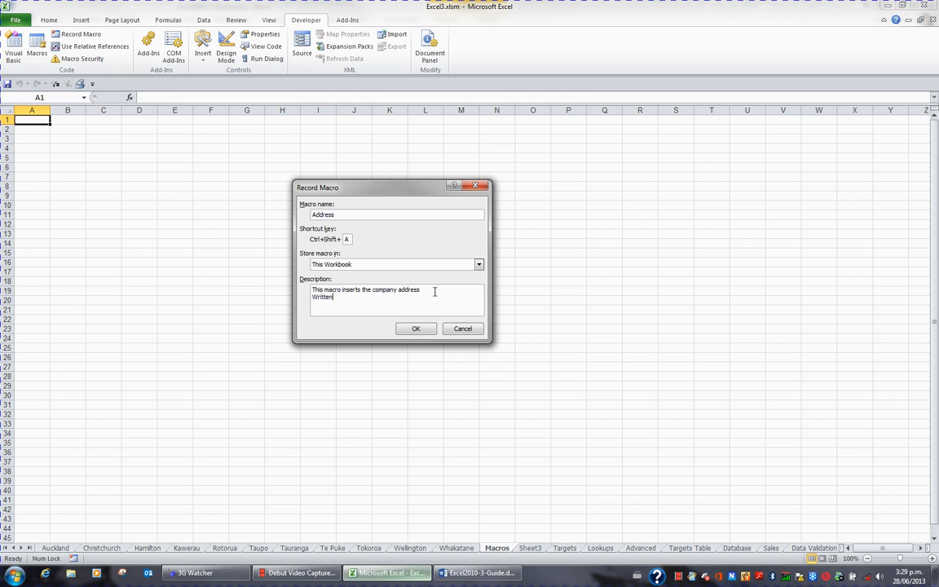
text( by Cathi Barker )
text(June 2013)
click(418, 329)
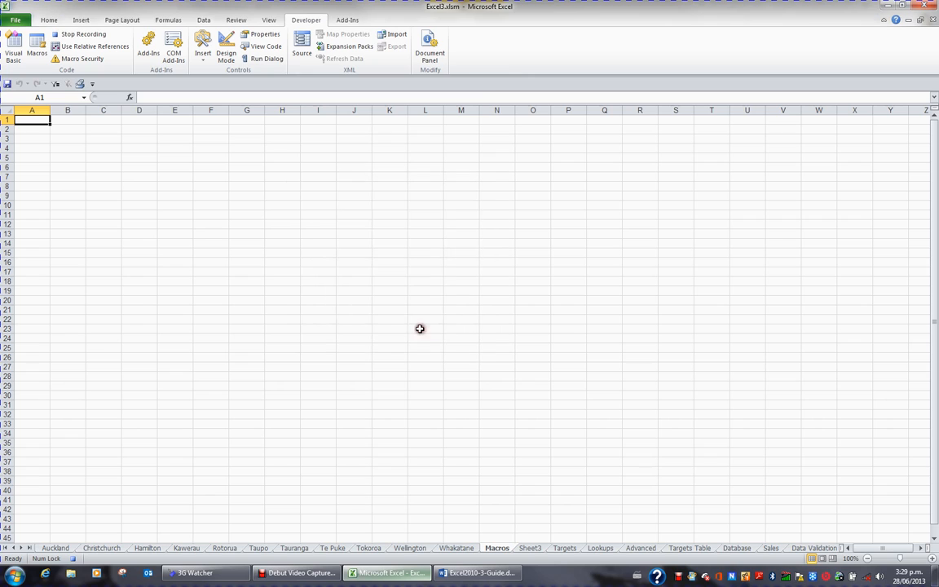
- Turn on relative references for the recording and enter the company name Software Solutions in cell A1
click(70, 48)
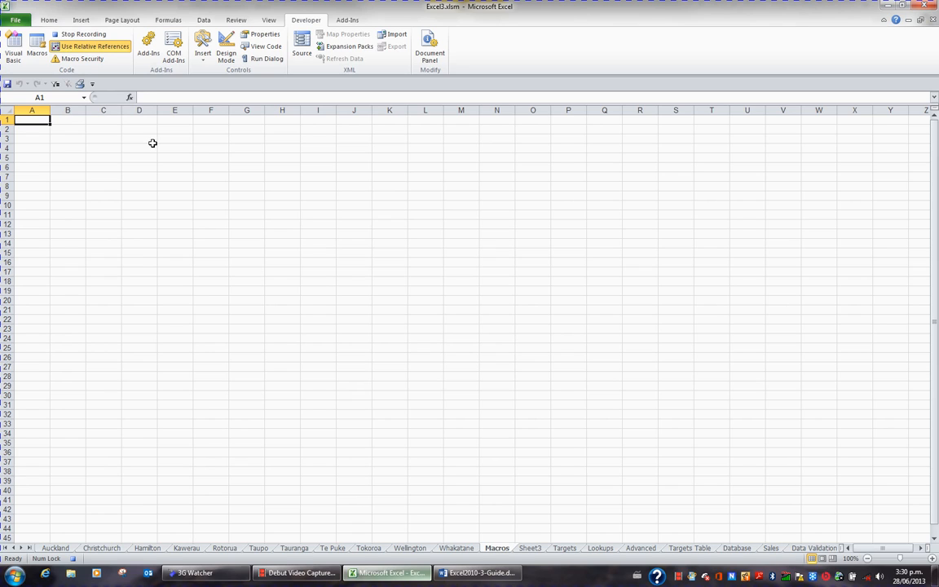
text(Software)
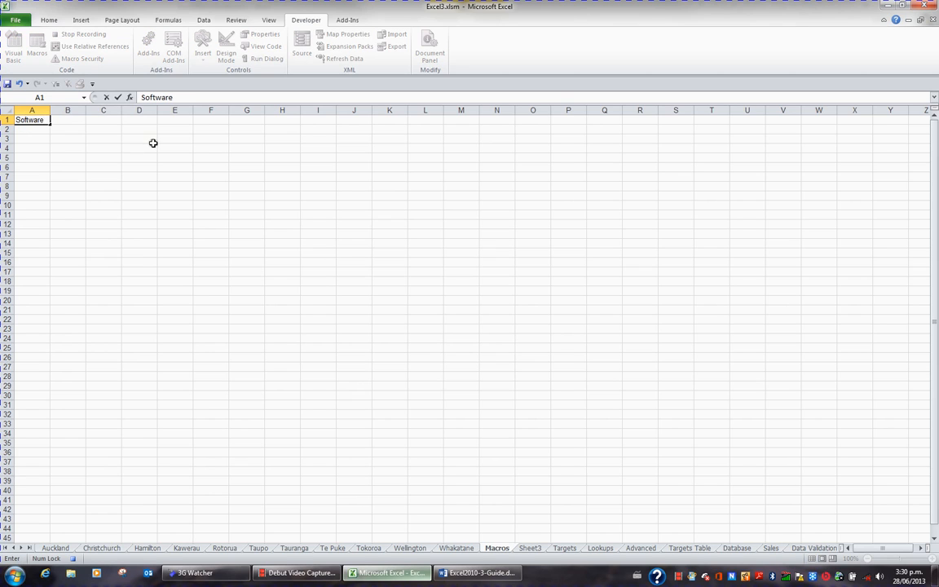
text( Solutions)
key(Return)
- Enter the company's PO box in A2, its town with postcode in A3, and the country in capitals in A4
text(PO Box)
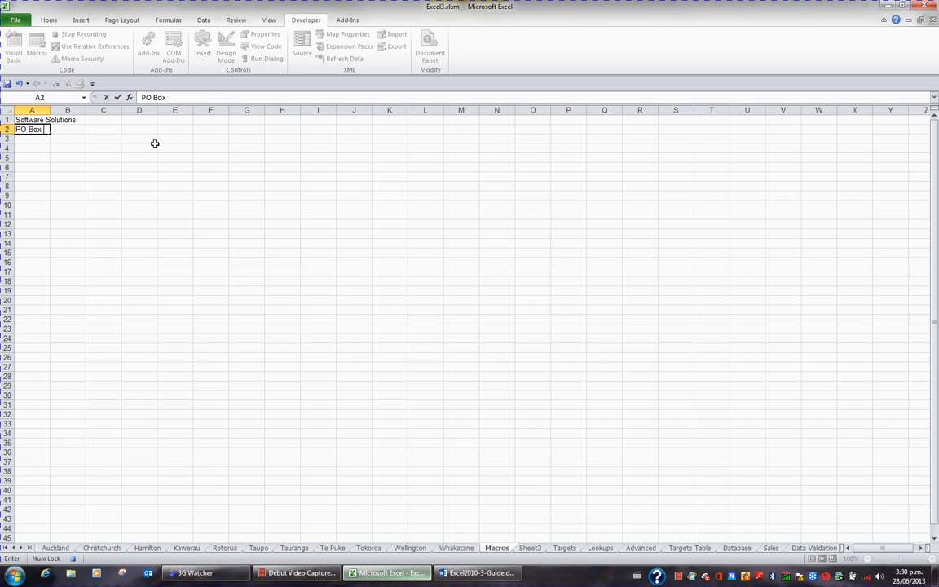
text( 5534)
key(Return)
text(Mount )
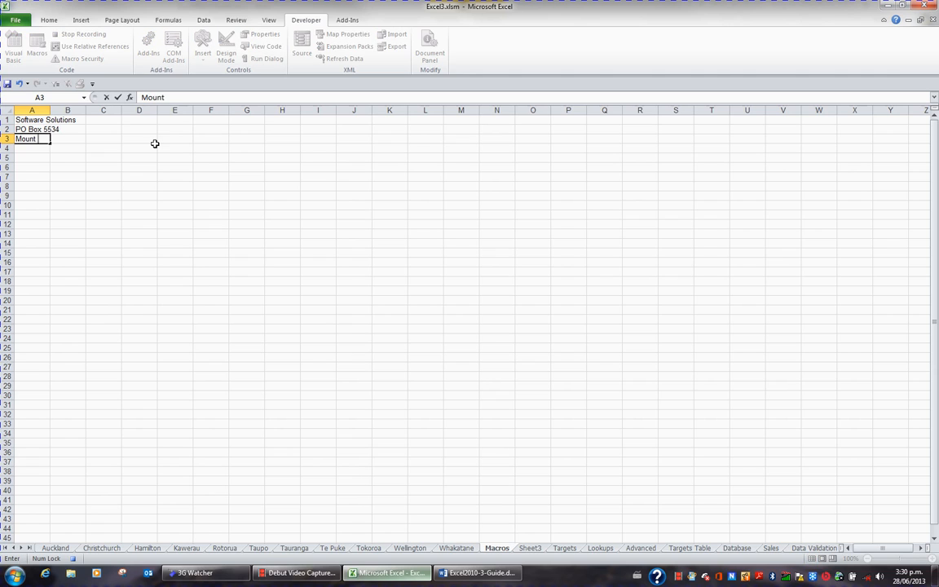
text(Maunganui 3150)
key(Return)
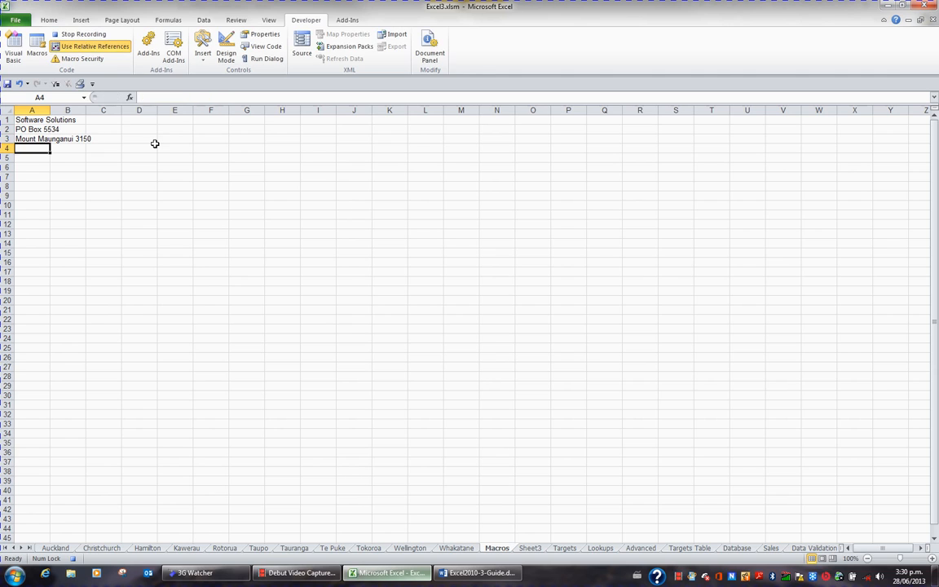
key(Caps_Lock)
text(NEW)
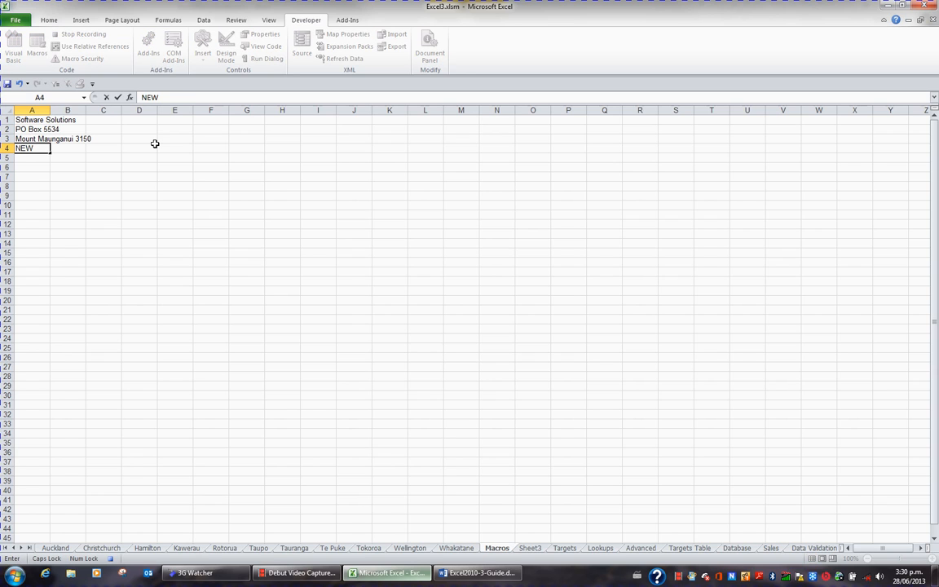
text( ZEALAND)
key(Return)
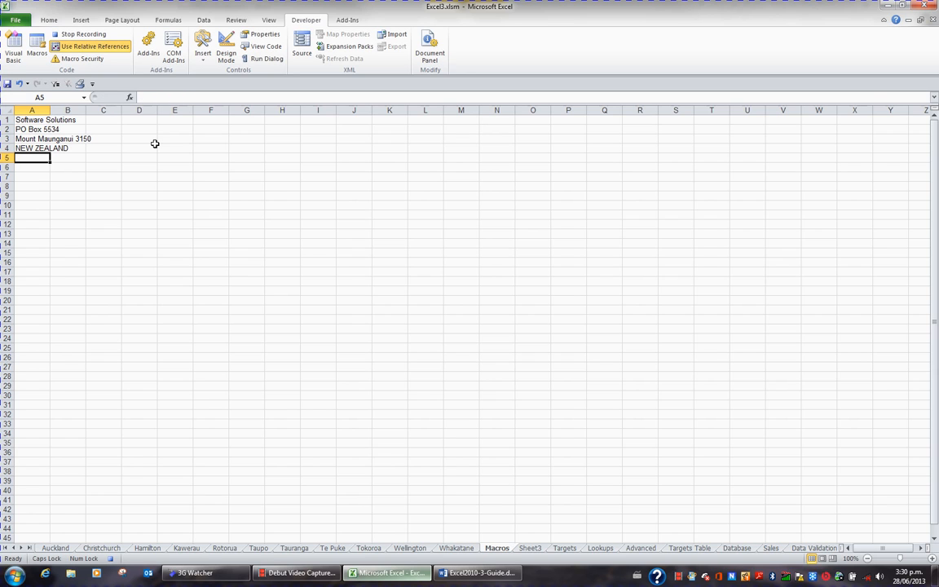
- Auto-fit the width of column A and make the company name in A1 bold
double_click(51, 110)
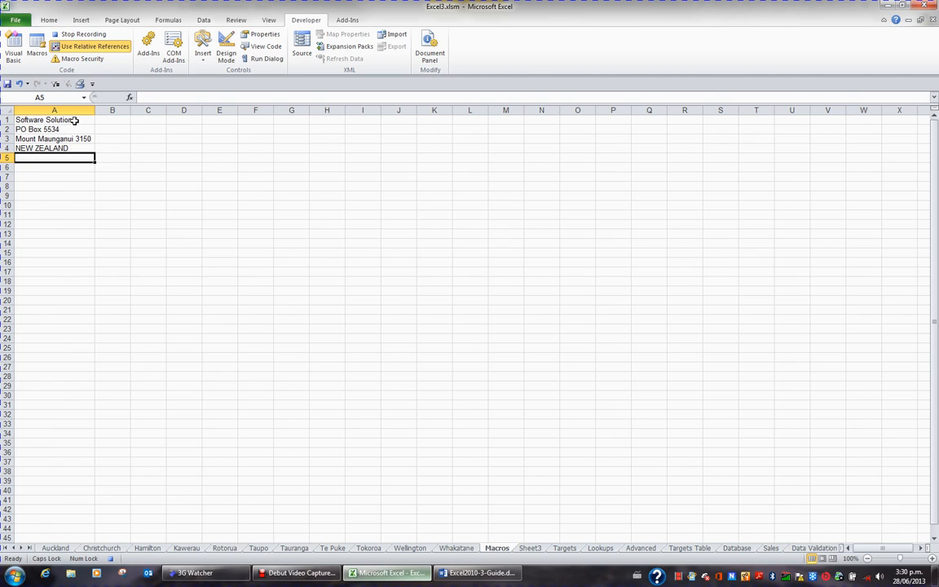
click(75, 120)
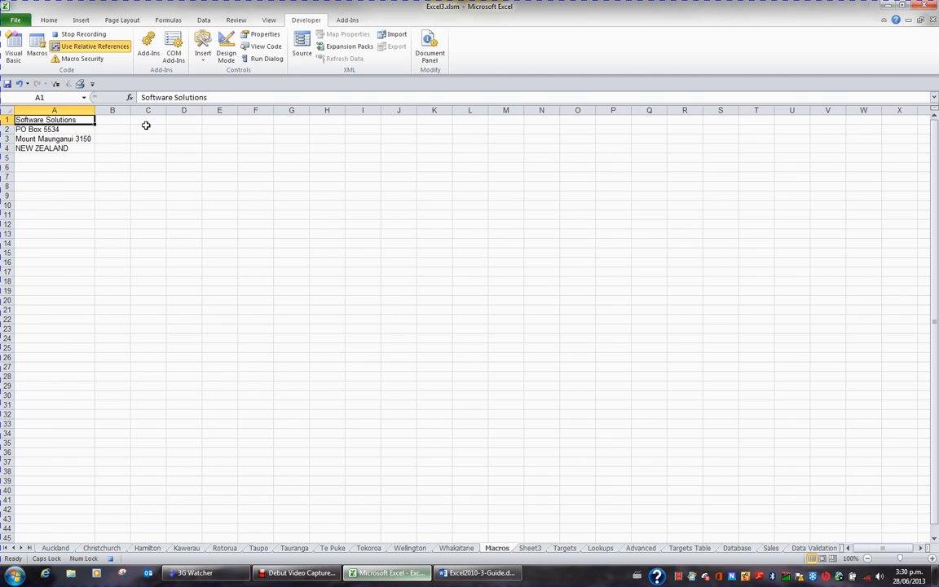
key(ctrl+b)
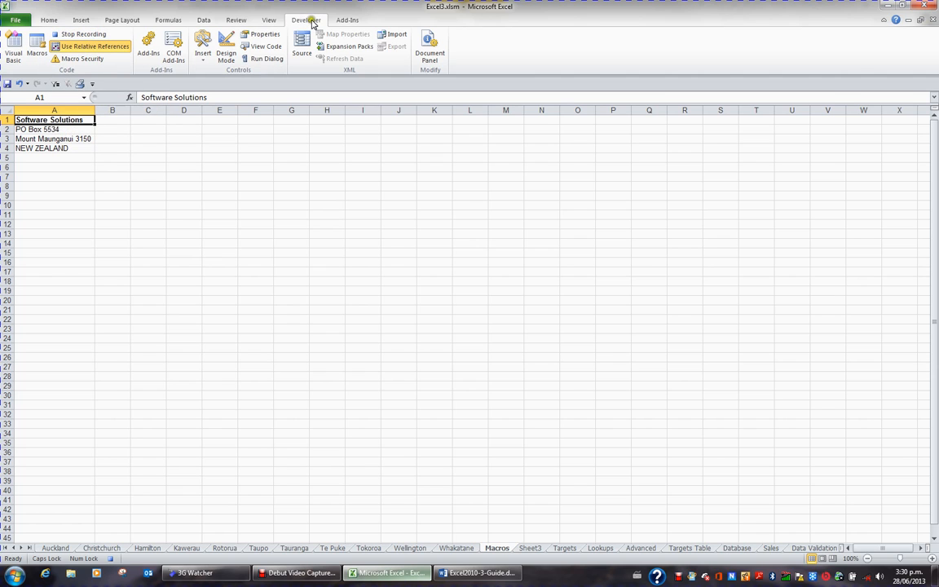
- Stop recording the macro and run the Address macro at cell C1
click(90, 35)
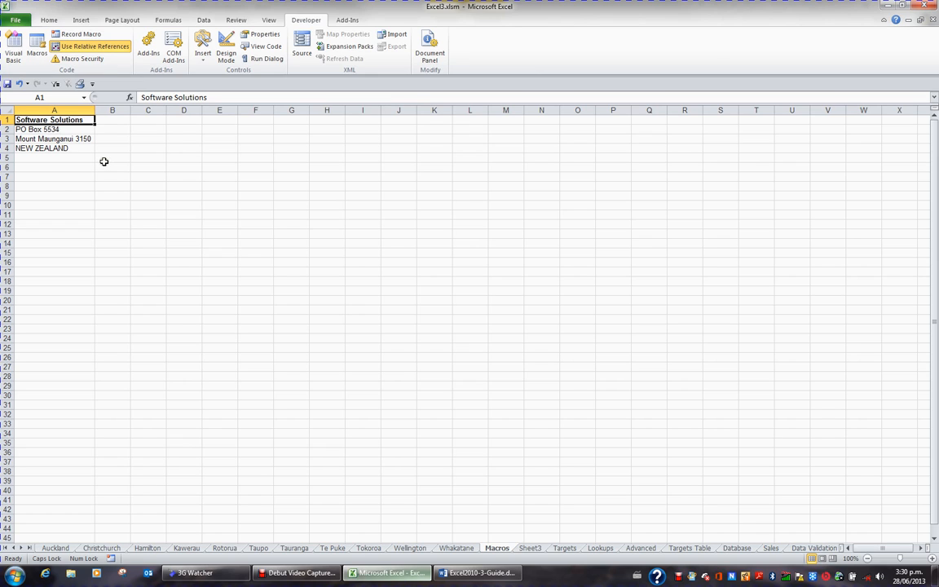
click(155, 121)
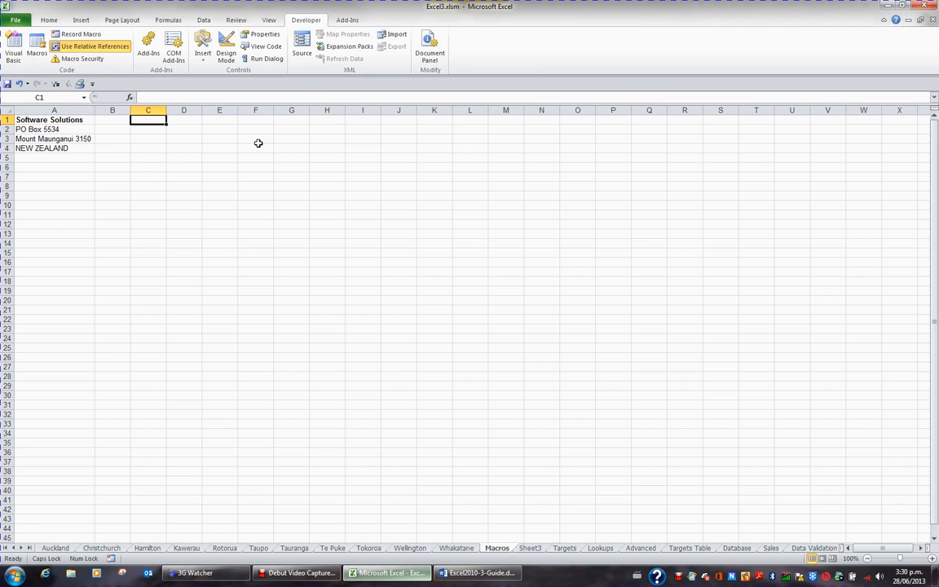
key(ctrl+shift+a)
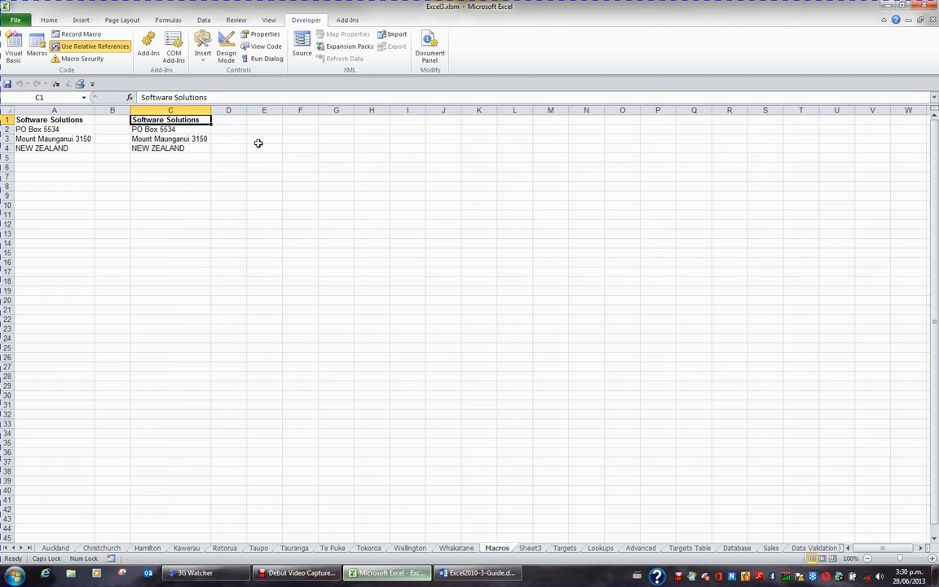
- Run the Address macro at cell E1, and select cell G1
click(120, 51)
click(259, 122)
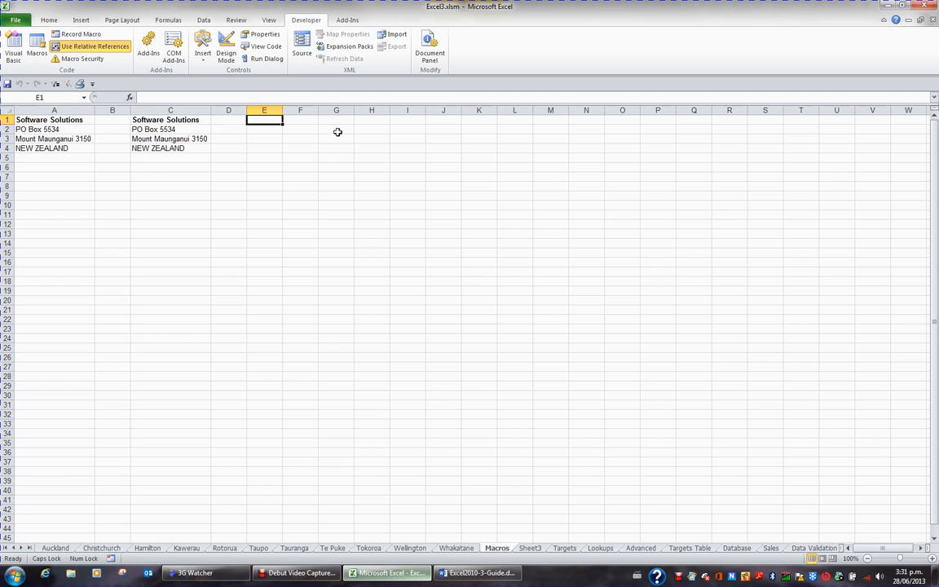
key(ctrl+shift+a)
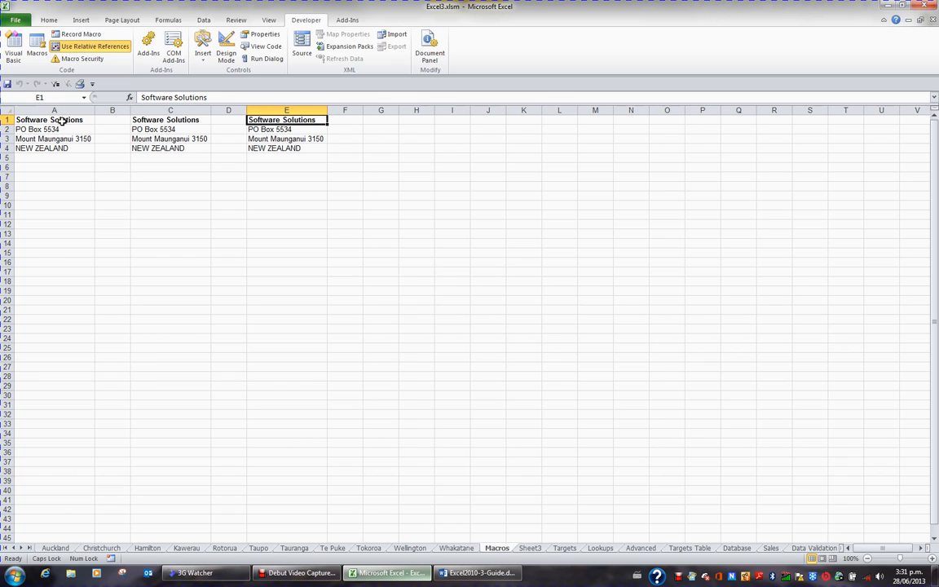
click(383, 121)
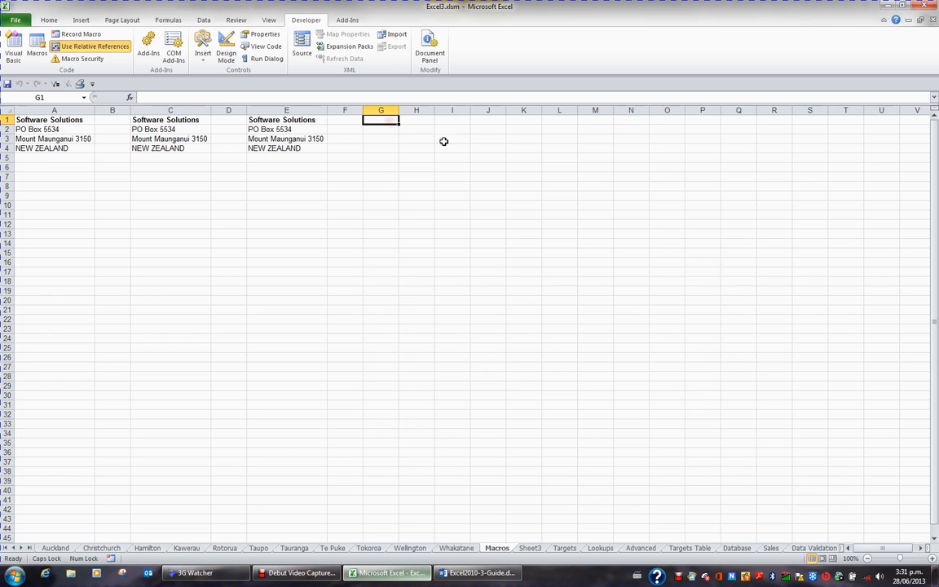